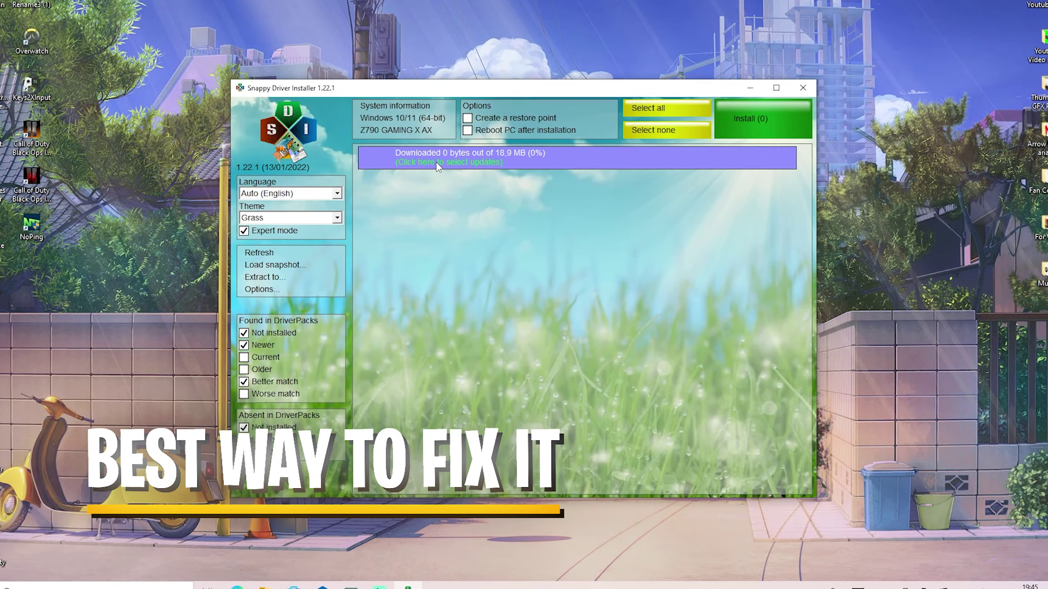
pyautogui.click(435, 164)
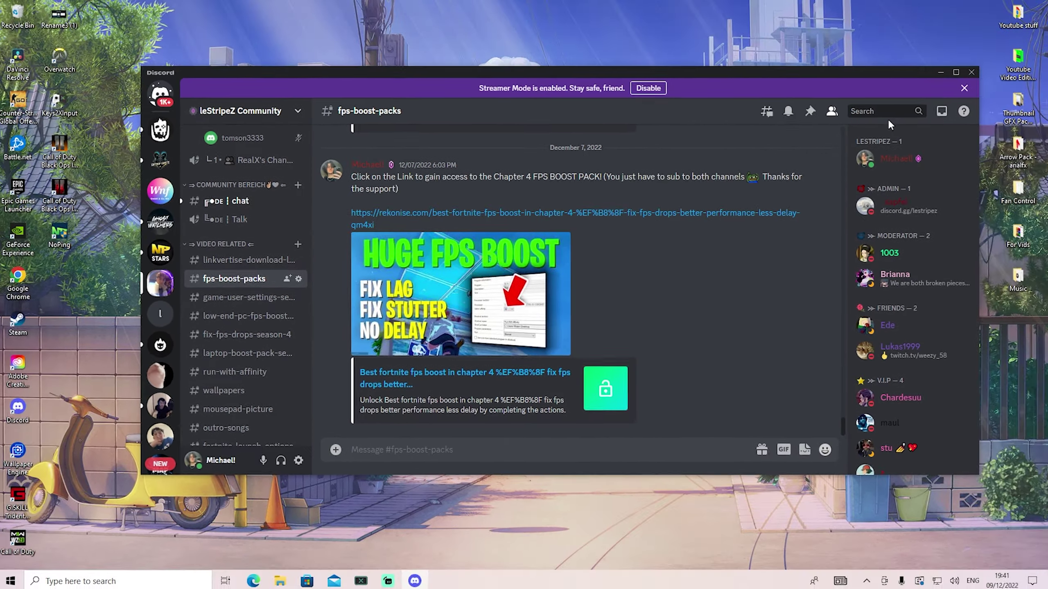
# Search the Discord server for "fps" and choose the fps-boost-packs channel from the suggestions
pyautogui.click(914, 86)
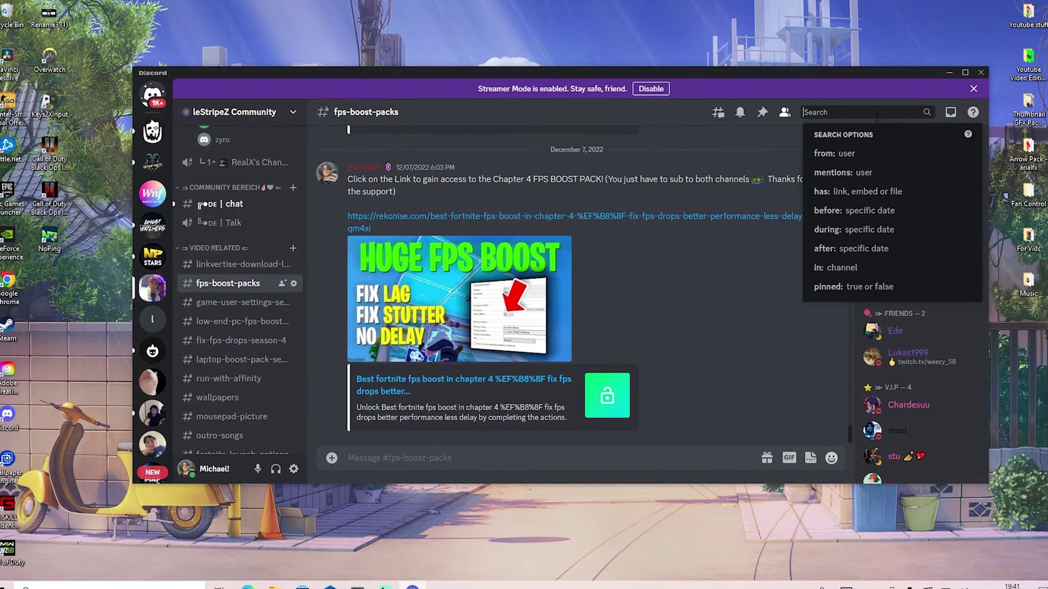
pyautogui.write('fps')
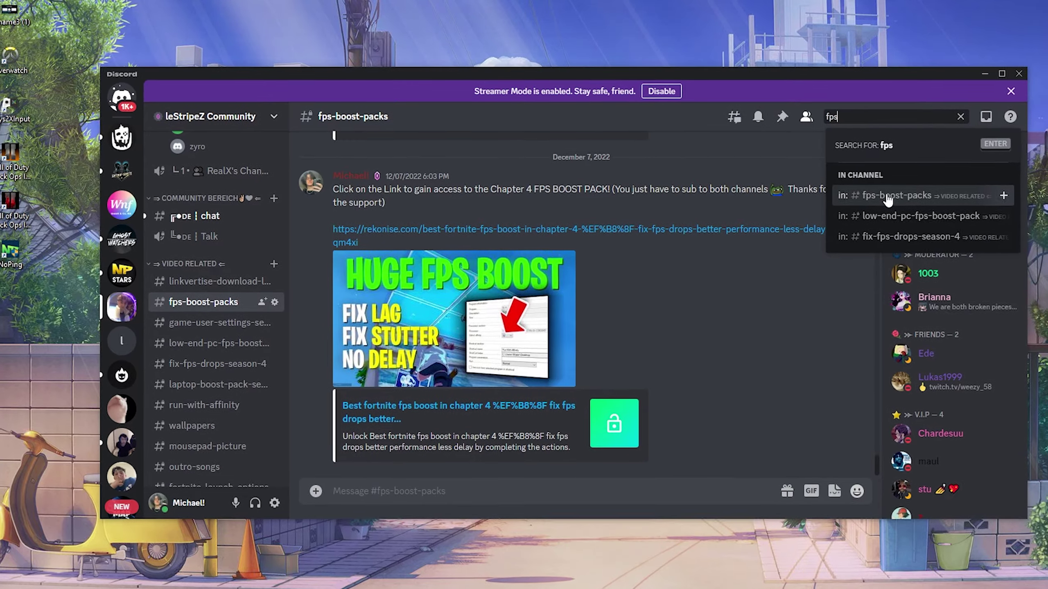
pyautogui.click(888, 199)
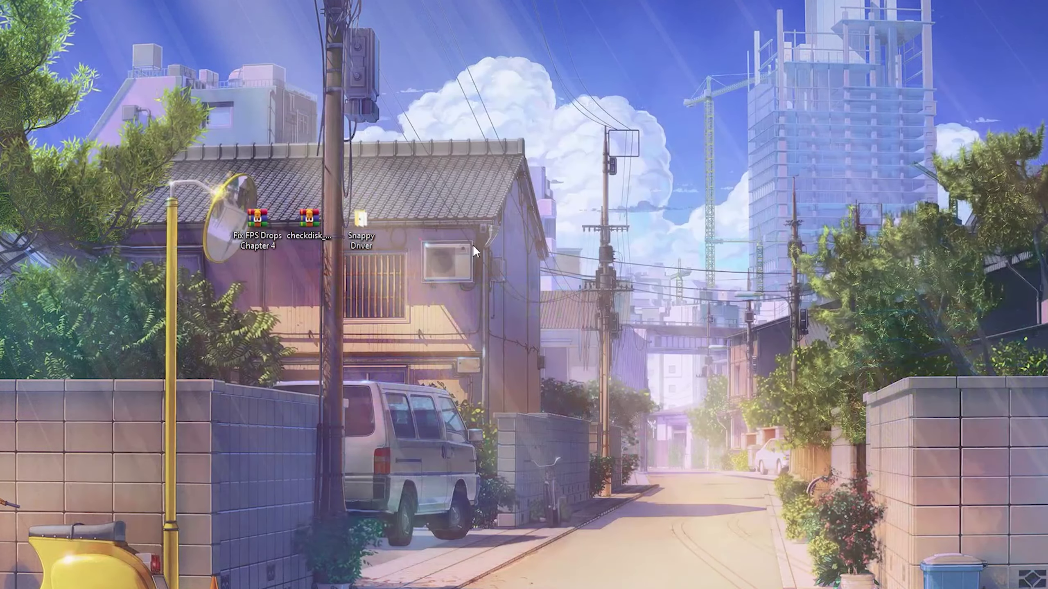
# Open the Fix FPS Drops Chapter 4 archive and extract all contents of checkdisk_64bit.zip to the desktop
pyautogui.doubleClick(254, 233)
pyautogui.keyDown('shift'); pyautogui.click(495, 189); pyautogui.keyUp('shift')
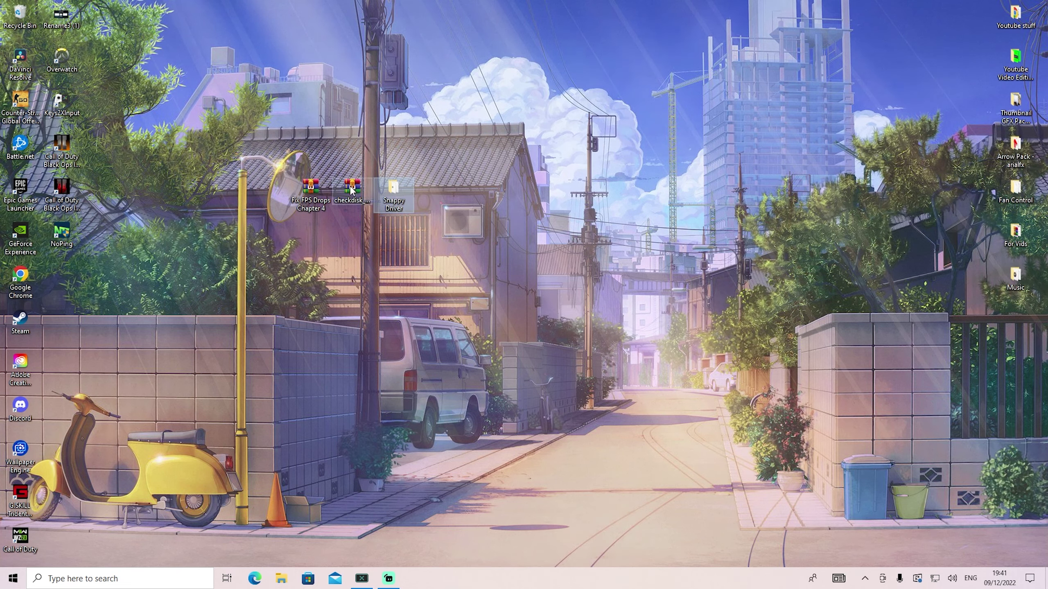
pyautogui.doubleClick(350, 190)
pyautogui.hotkey('ctrl', 'a')
pyautogui.moveTo(512, 182); pyautogui.dragTo(439, 208)
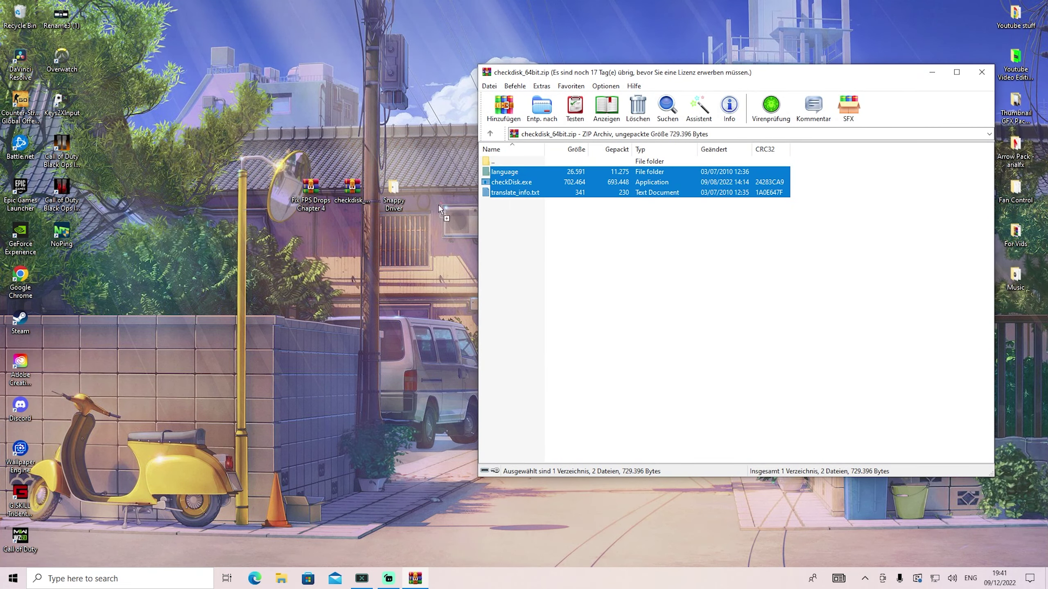
pyautogui.click(989, 78)
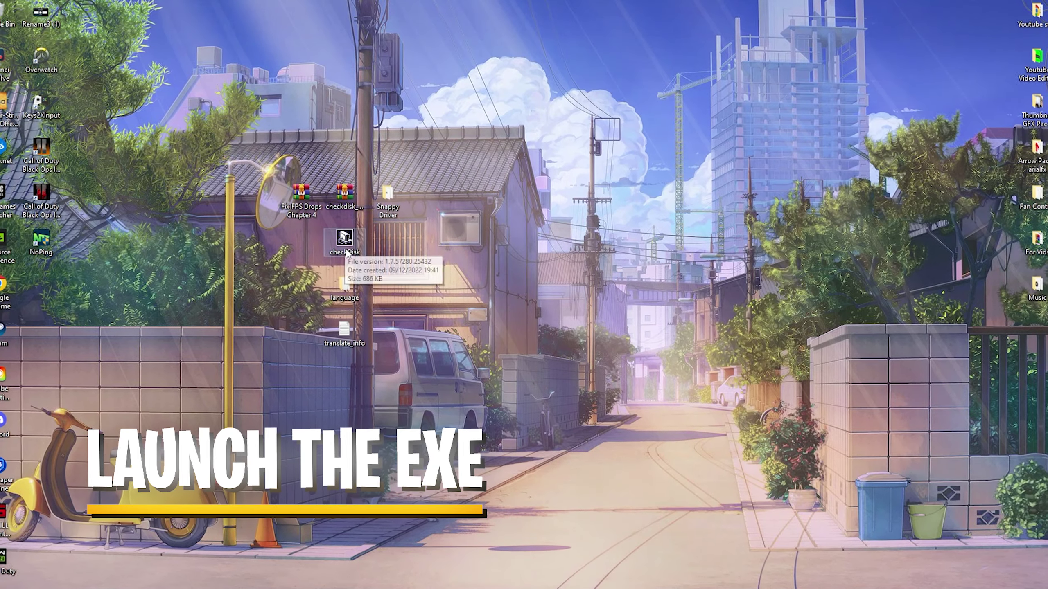
# Launch the extracted checkDisk program, run a Standard disk check on the C: drive and exit it
pyautogui.doubleClick(346, 243)
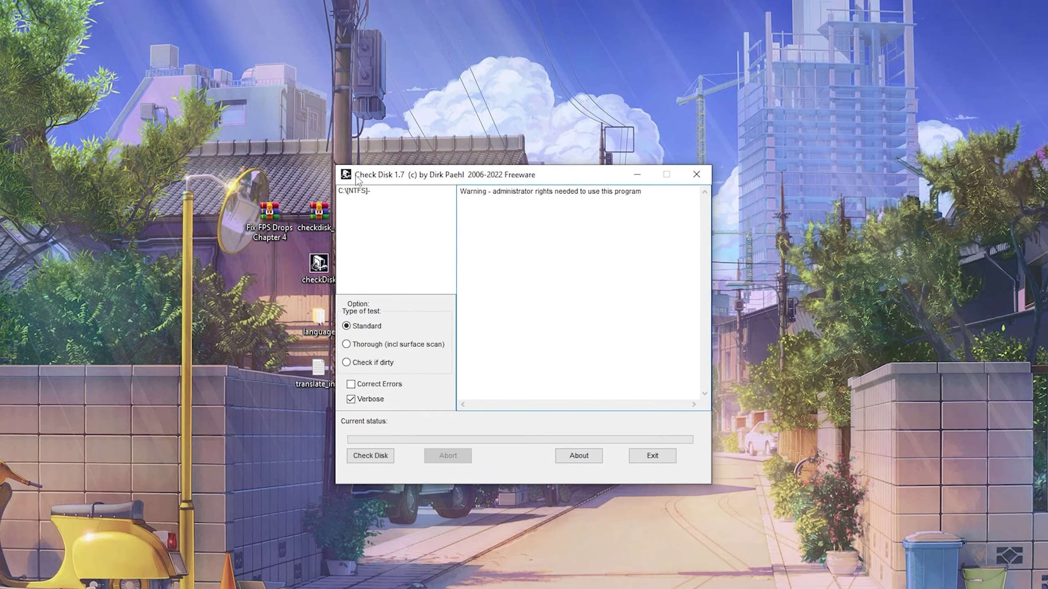
pyautogui.click(371, 191)
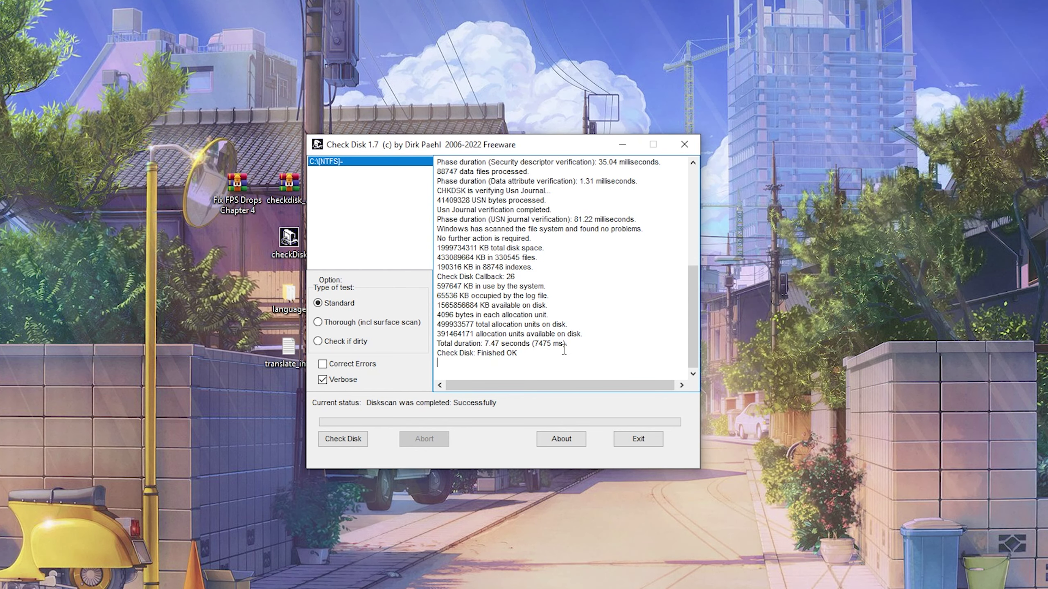
pyautogui.click(638, 440)
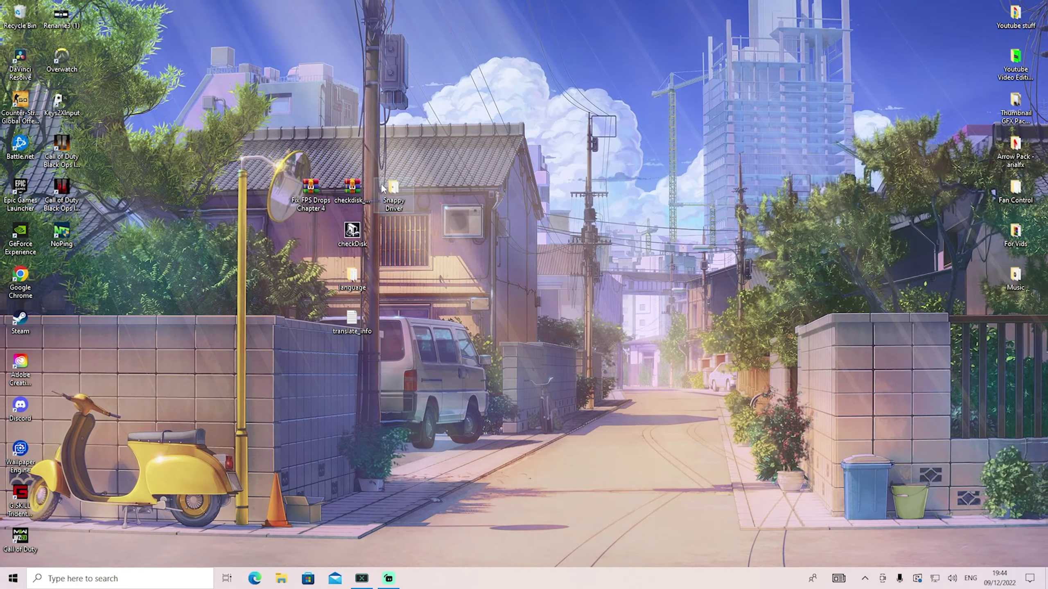
# Launch SDI_R2201 from the Snappy Driver folder and choose to download the indexes only
pyautogui.doubleClick(384, 190)
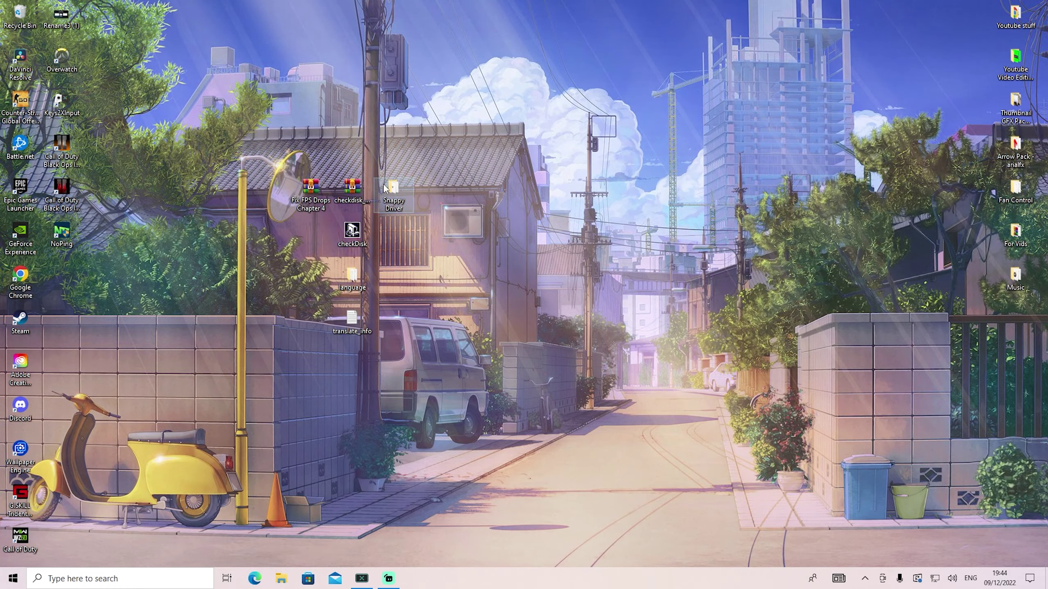
pyautogui.click(434, 252)
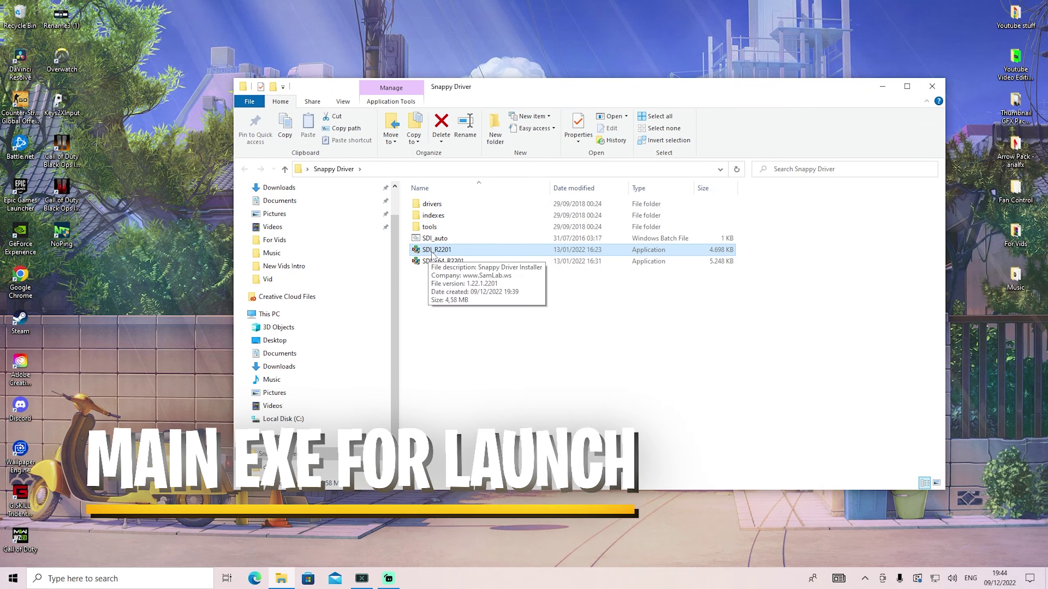
pyautogui.doubleClick(432, 250)
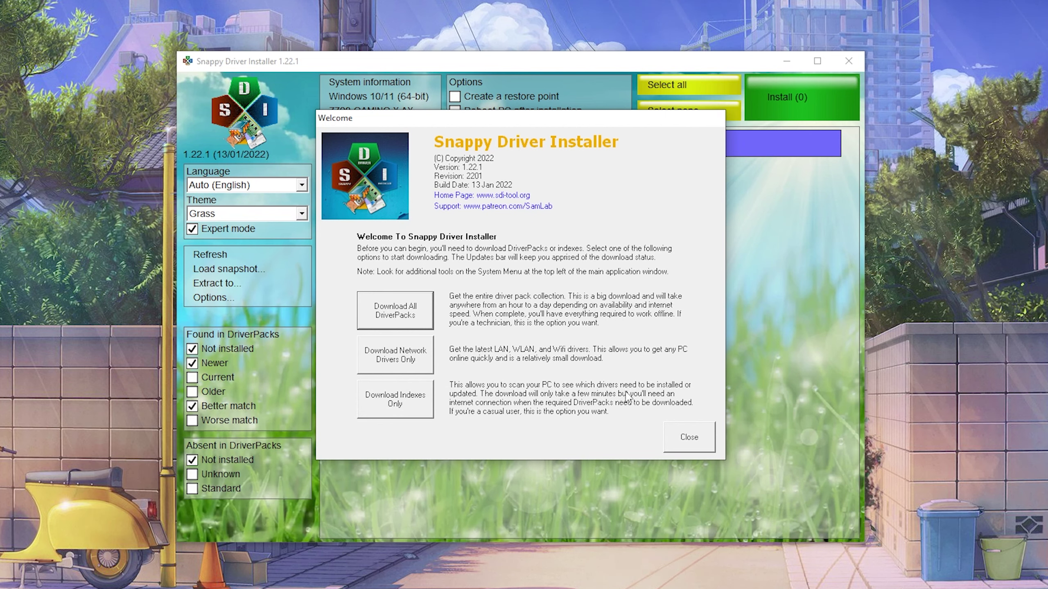
pyautogui.click(395, 402)
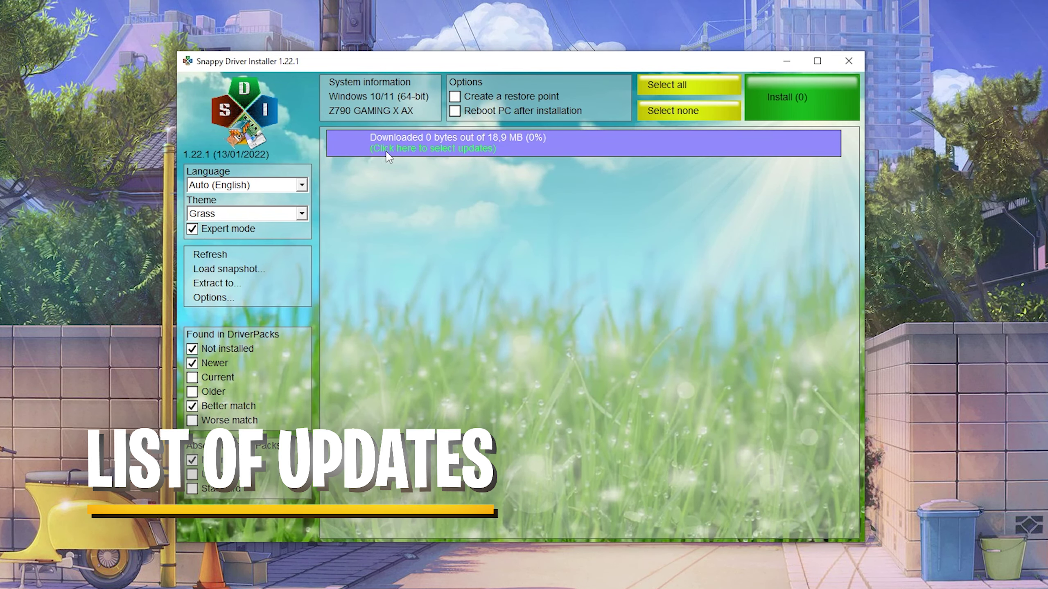
# Review the full list of DriverPack updates and whether each applies to this PC, and close the list
pyautogui.click(414, 150)
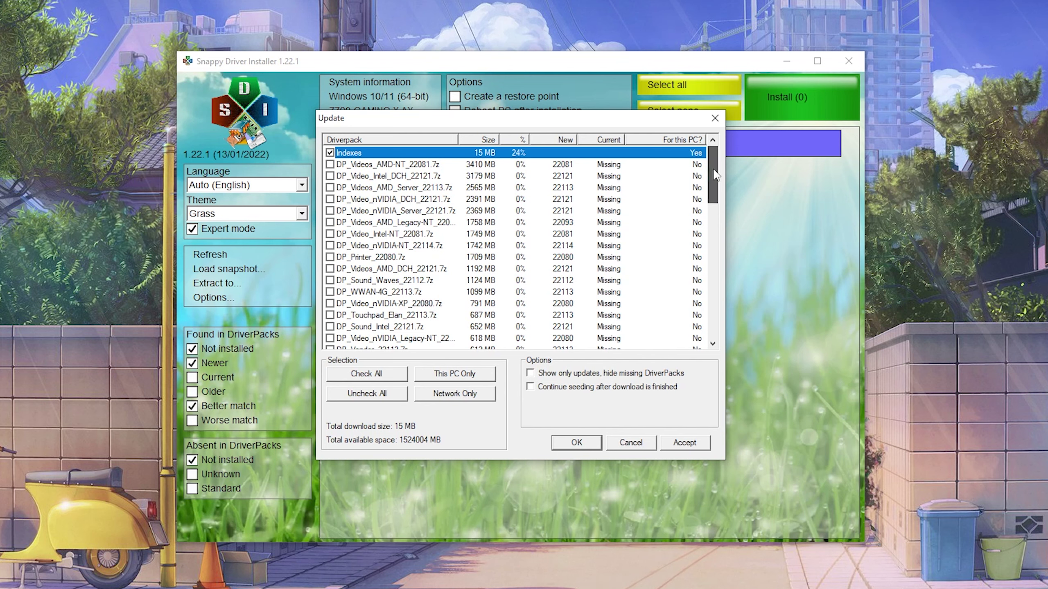
pyautogui.moveTo(716, 176); pyautogui.dragTo(694, 320)
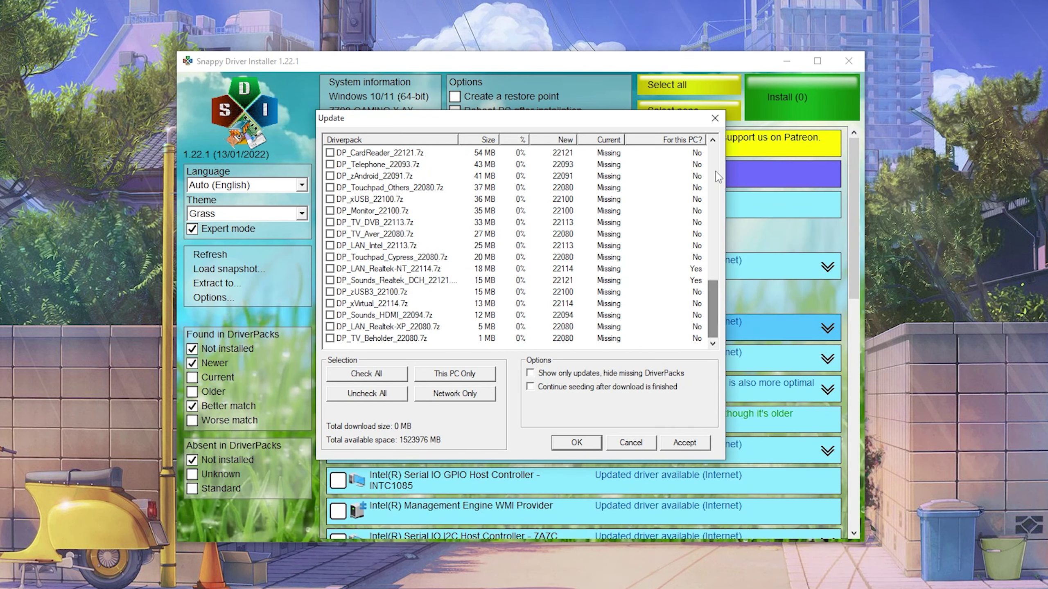
pyautogui.click(715, 118)
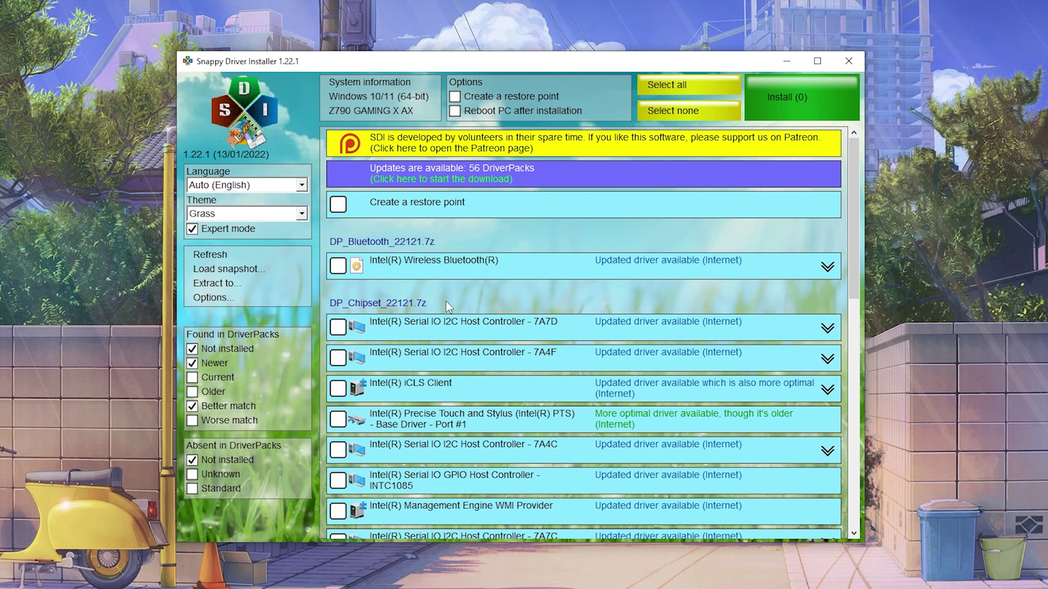
# Look through the available driver updates for this PC, from Bluetooth and chipset to video and Wi-Fi
pyautogui.scroll(-1, 660, 260)
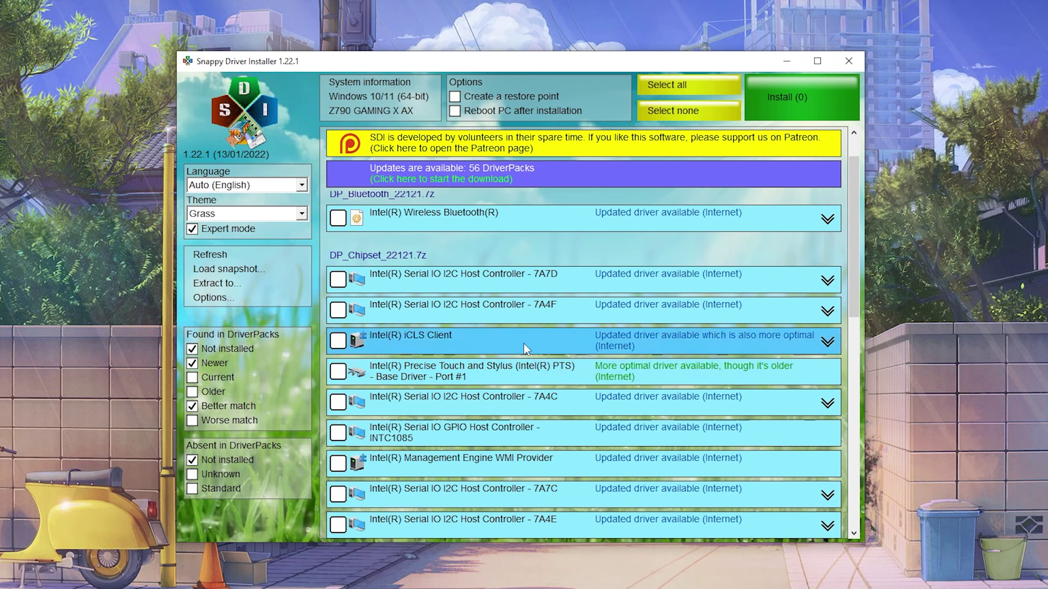
pyautogui.scroll(-2, 495, 385)
pyautogui.scroll(-2, 490, 390)
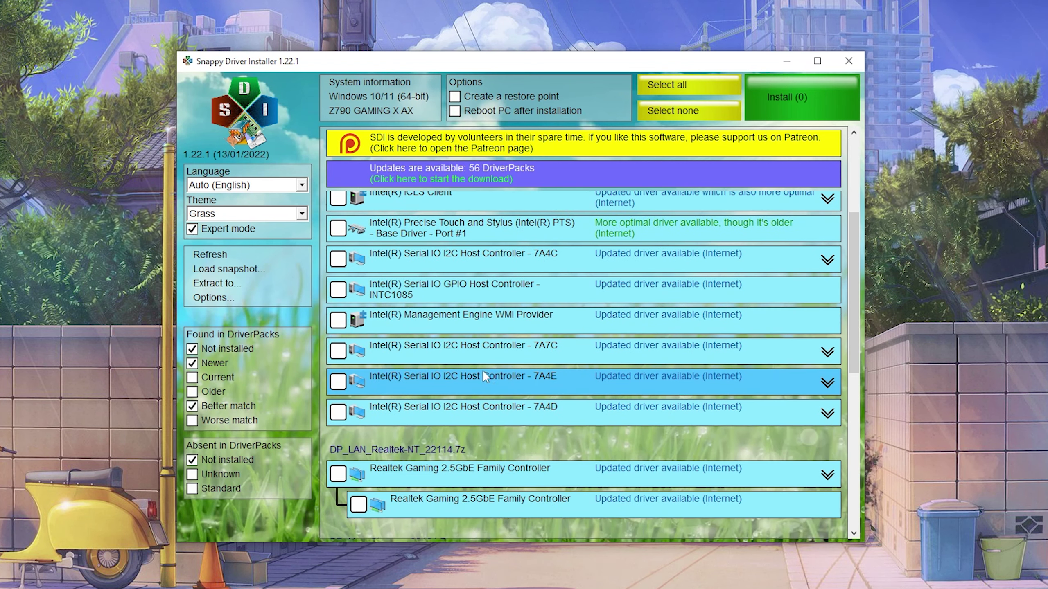
pyautogui.scroll(1, 498, 431)
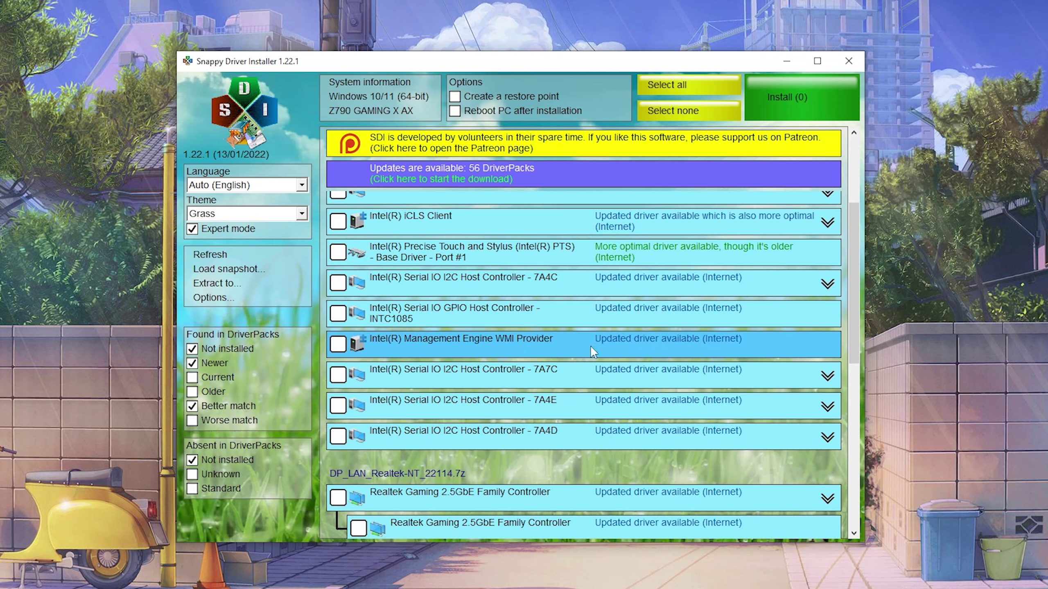
pyautogui.scroll(-6, 456, 351)
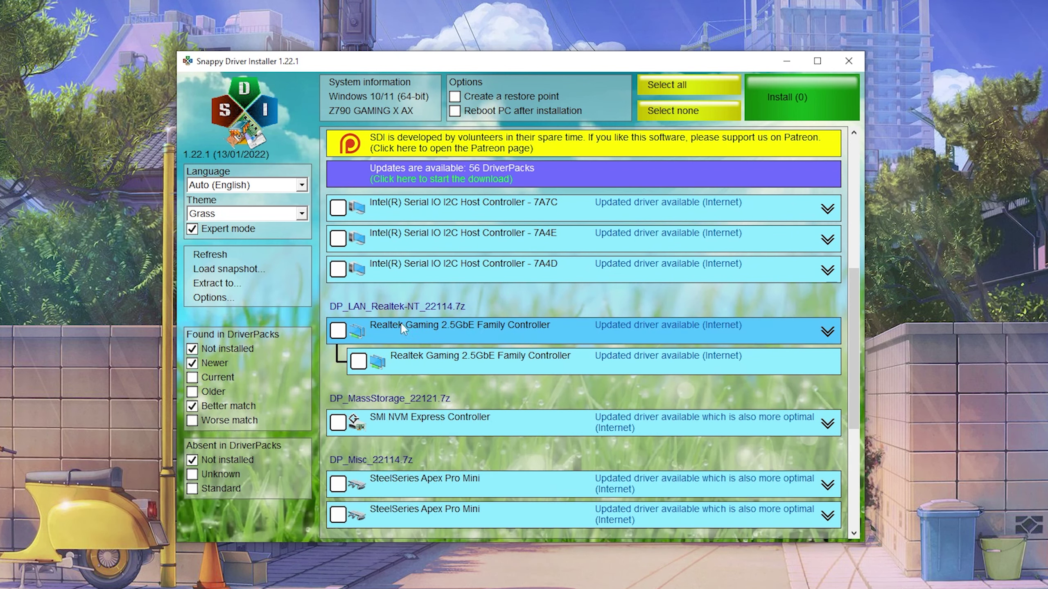
pyautogui.scroll(-6, 405, 334)
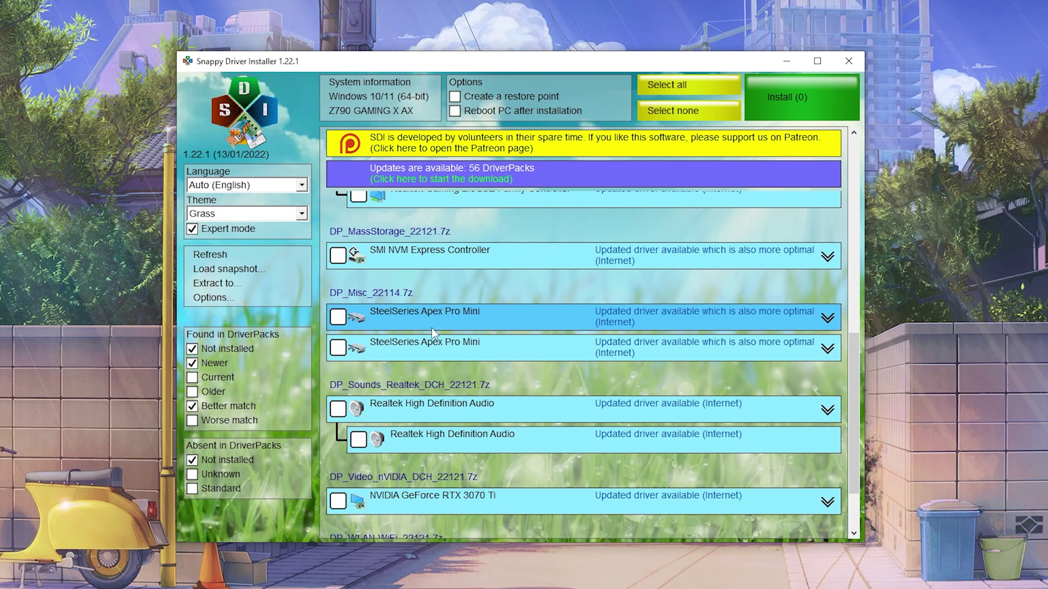
pyautogui.scroll(1, 440, 314)
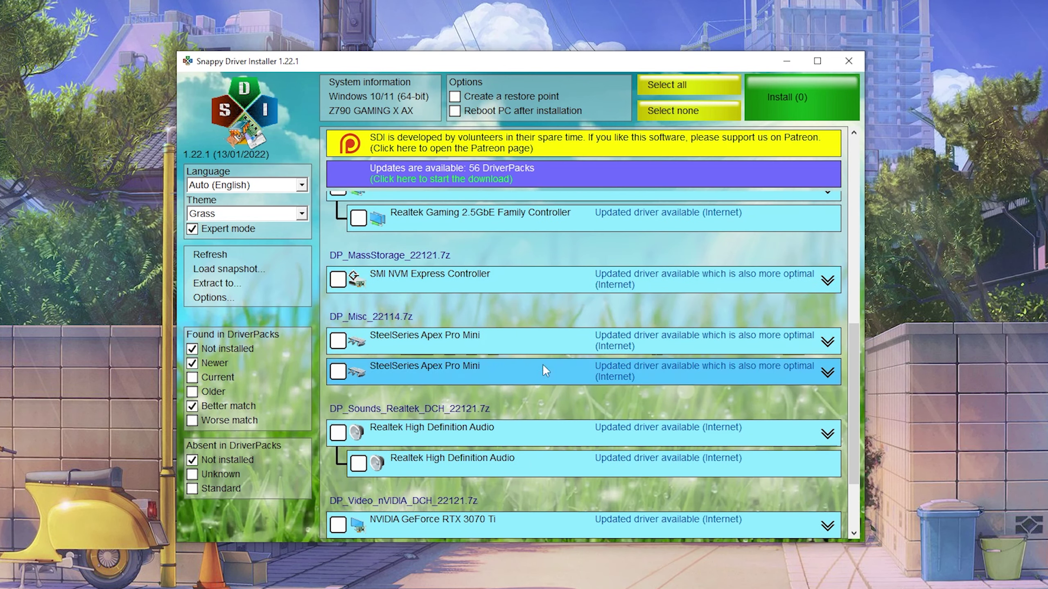
pyautogui.scroll(-4, 426, 337)
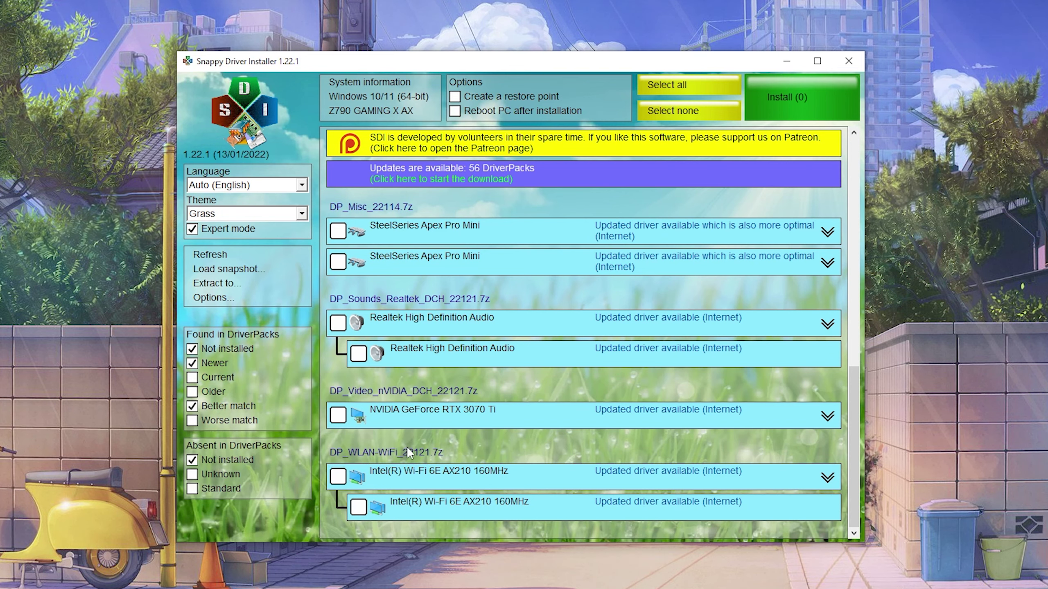
pyautogui.scroll(3, 409, 429)
pyautogui.scroll(10, 411, 415)
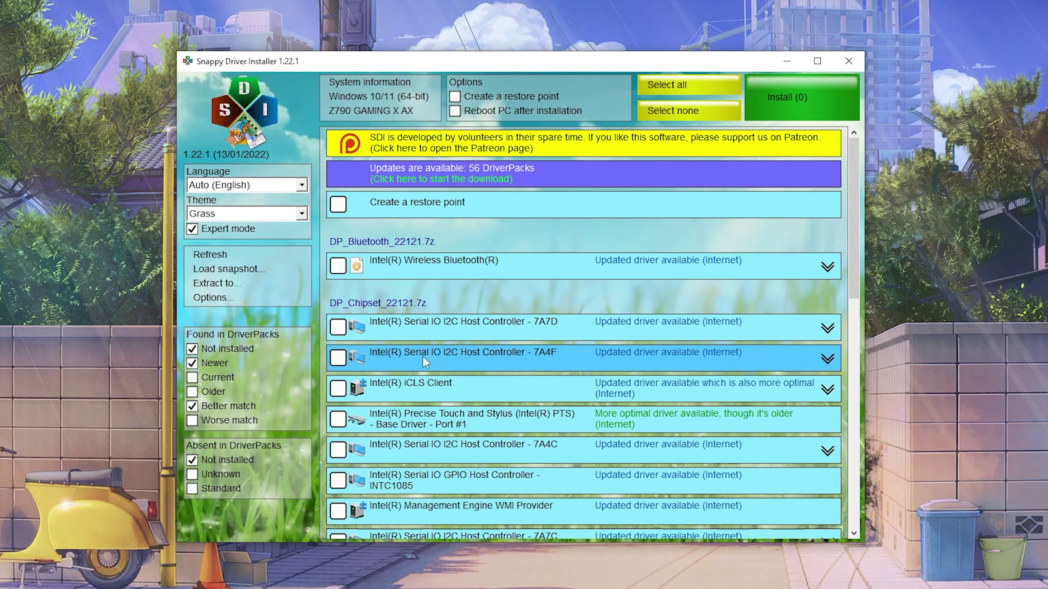
# Select all available driver updates, including creating a restore point, and start installing them
pyautogui.moveTo(422, 355)
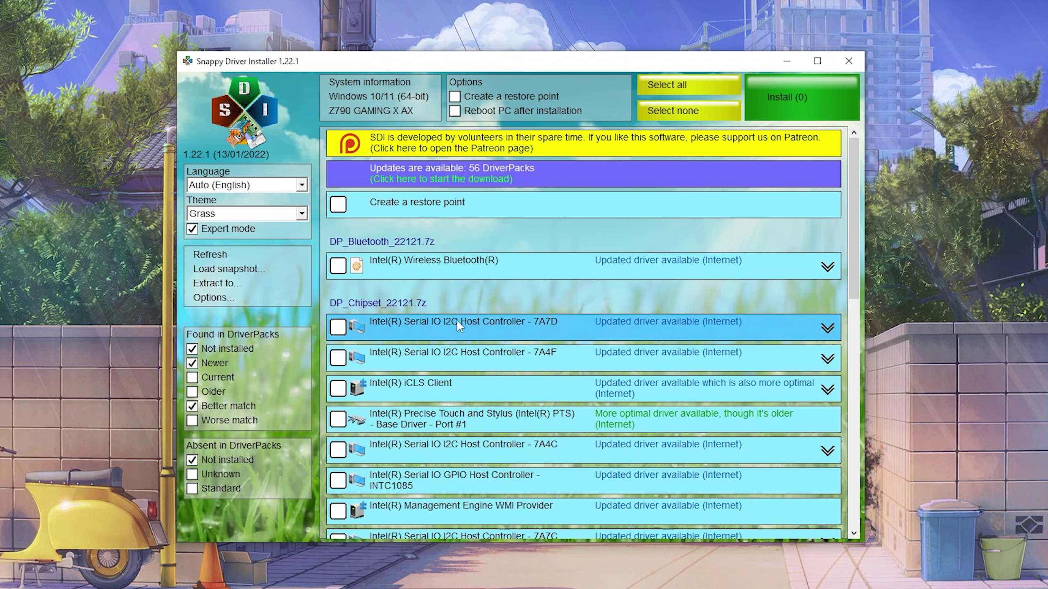
pyautogui.click(663, 87)
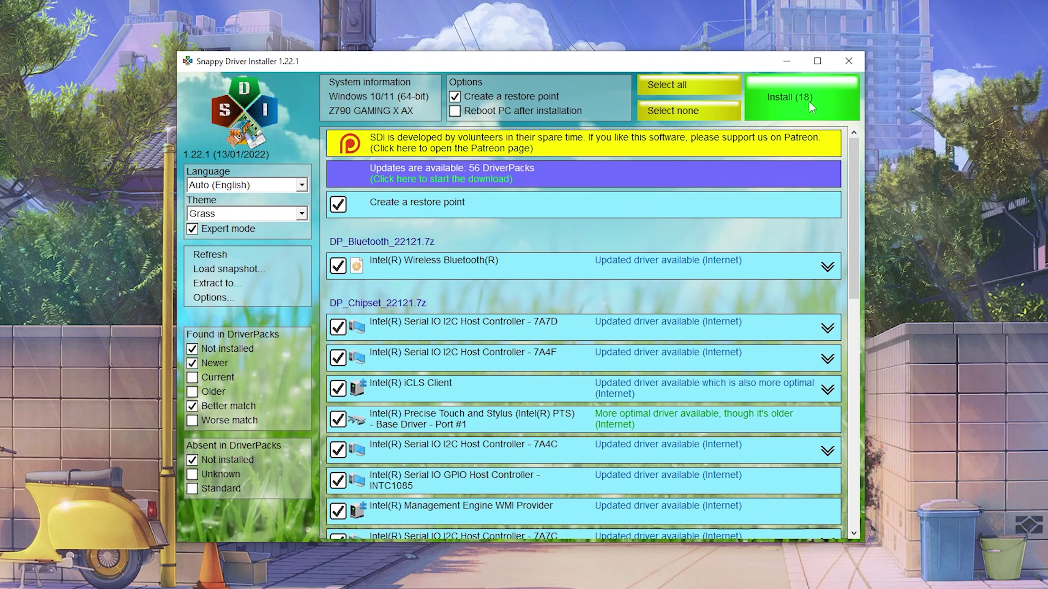
pyautogui.click(796, 103)
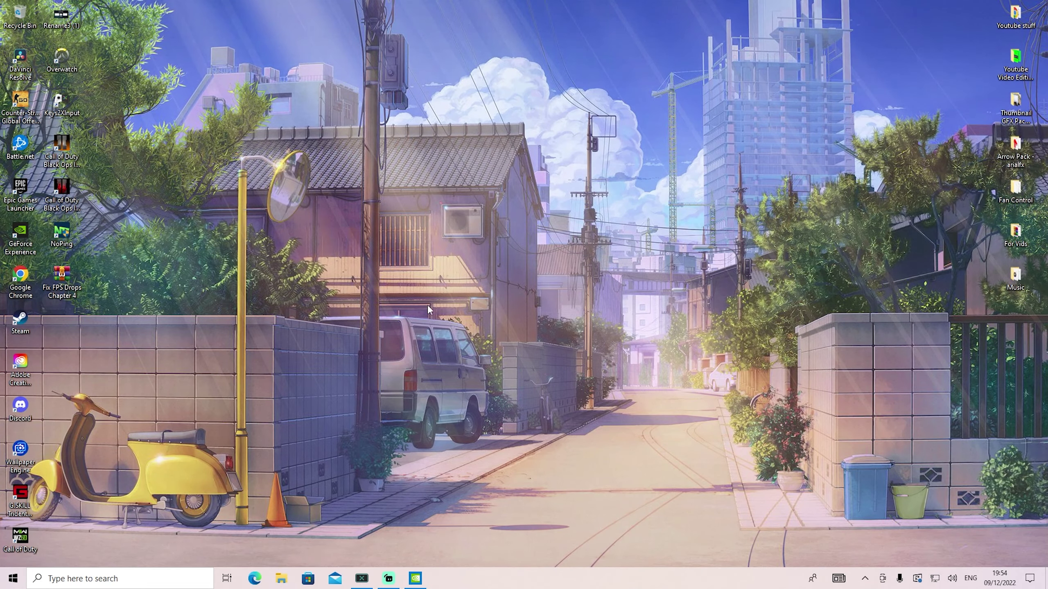
# Switch to the NVIDIA Control Panel and set Shader Cache Size to 10 GB in the global 3D settings
pyautogui.click(415, 579)
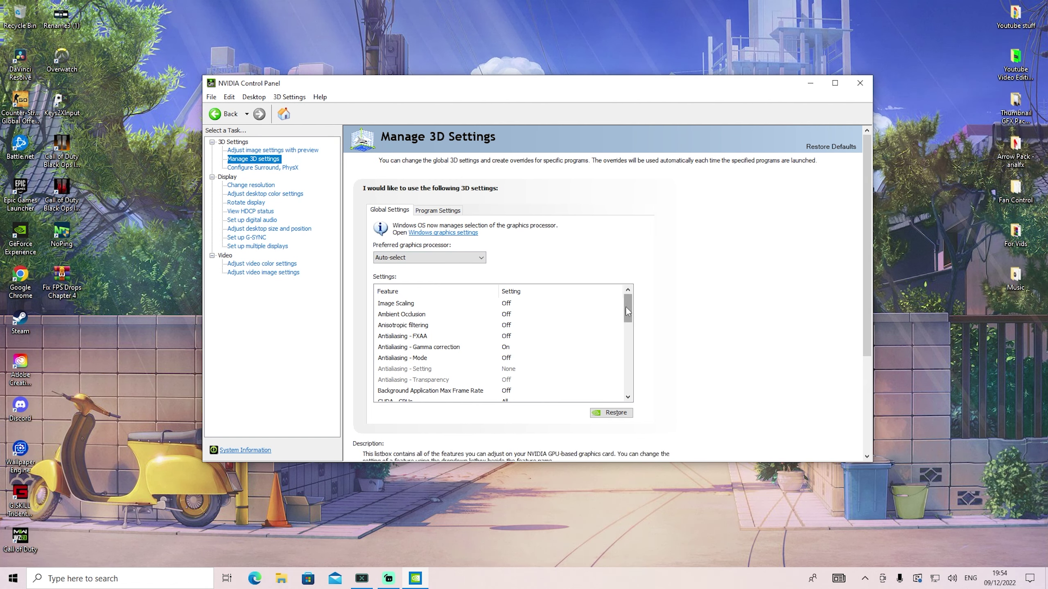
pyautogui.moveTo(627, 308); pyautogui.dragTo(619, 365)
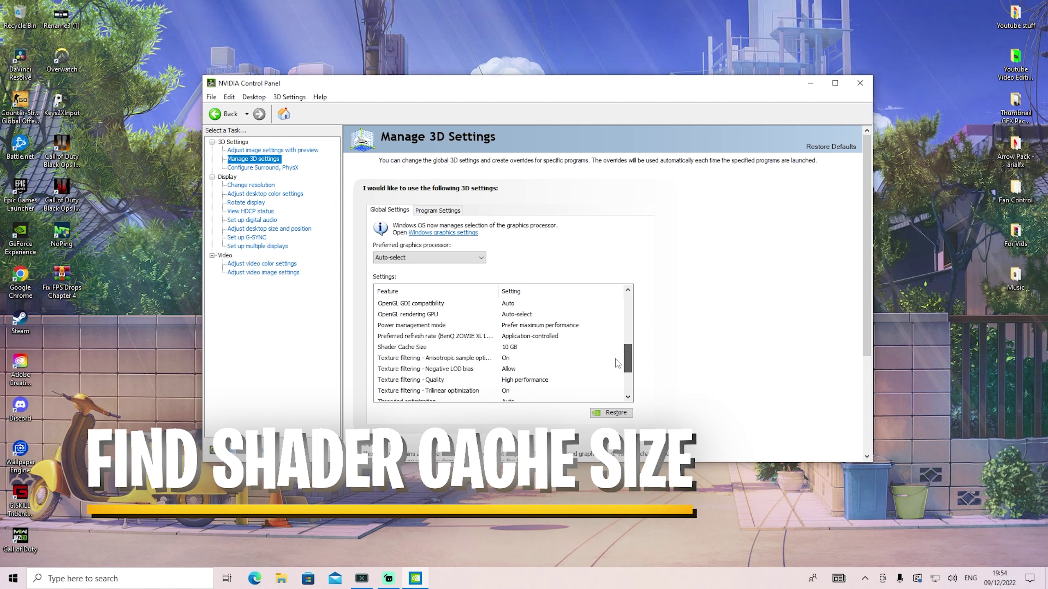
pyautogui.click(408, 348)
pyautogui.click(505, 348)
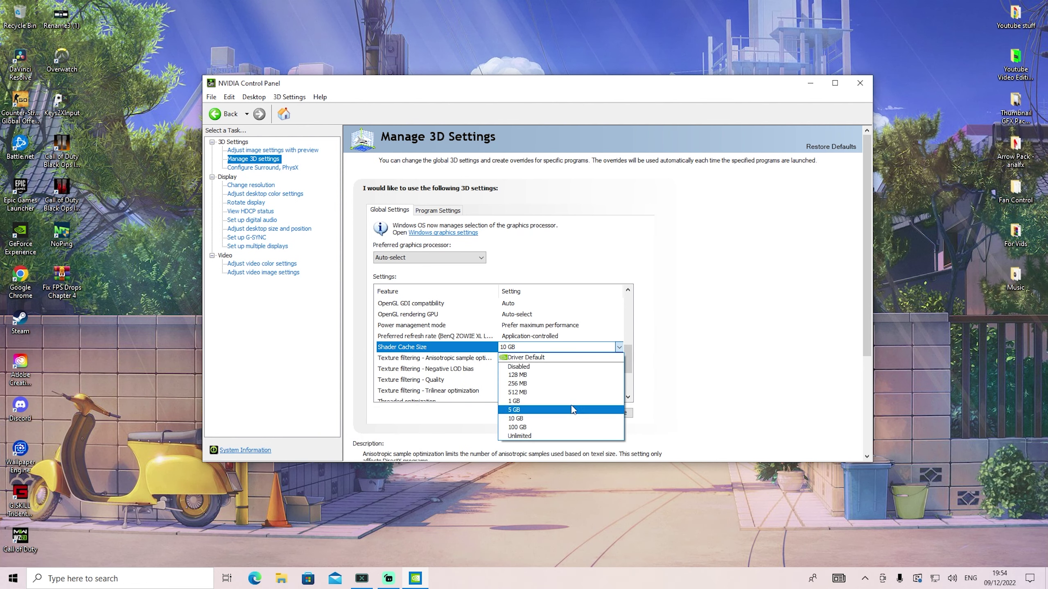
pyautogui.click(515, 420)
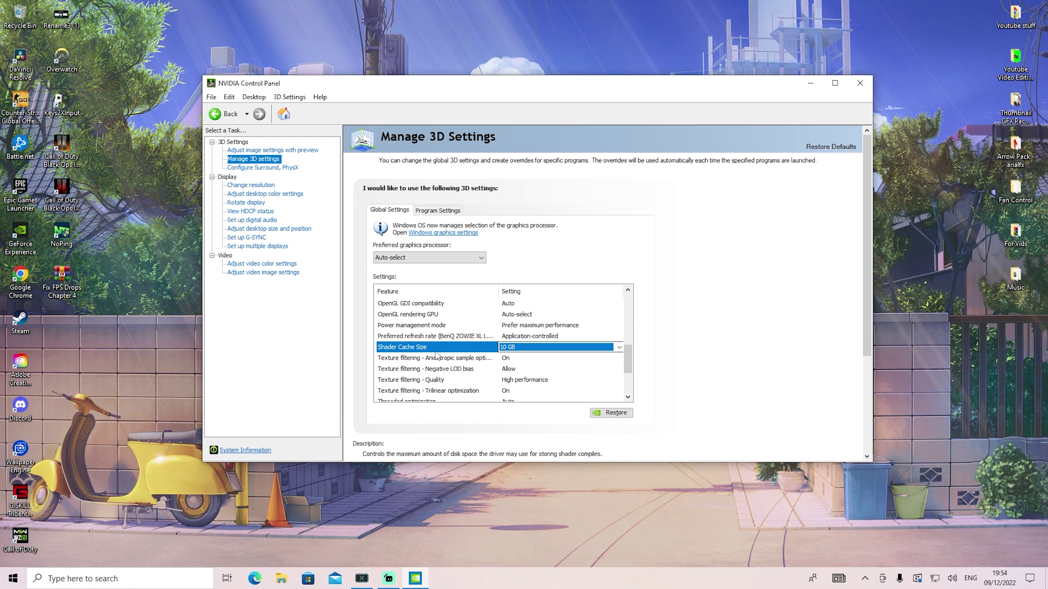
pyautogui.click(518, 350)
pyautogui.click(516, 420)
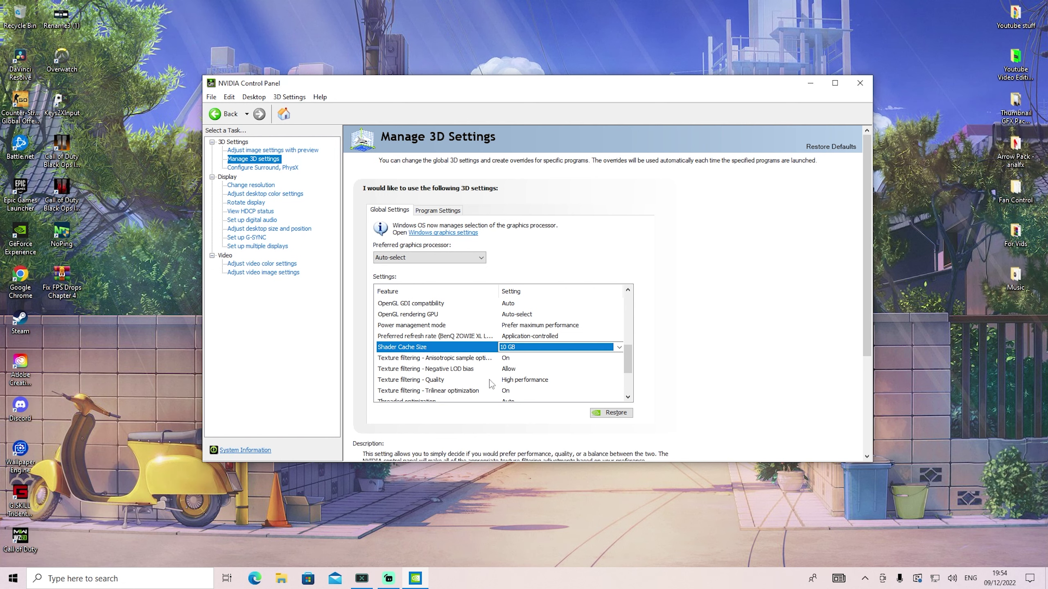
# Set Low Latency Mode to Ultra in the global 3D settings and close the NVIDIA Control Panel
pyautogui.moveTo(628, 356); pyautogui.dragTo(628, 305)
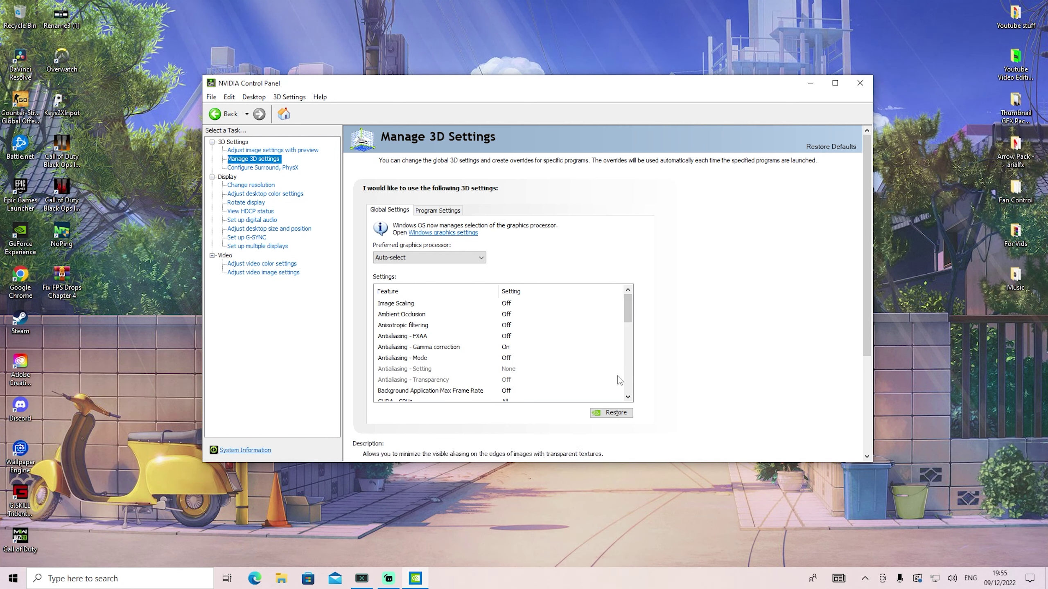
pyautogui.moveTo(630, 316)
pyautogui.mouseDown()
pyautogui.moveTo(638, 359)
pyautogui.moveTo(628, 380)
pyautogui.moveTo(622, 327)
pyautogui.mouseUp()
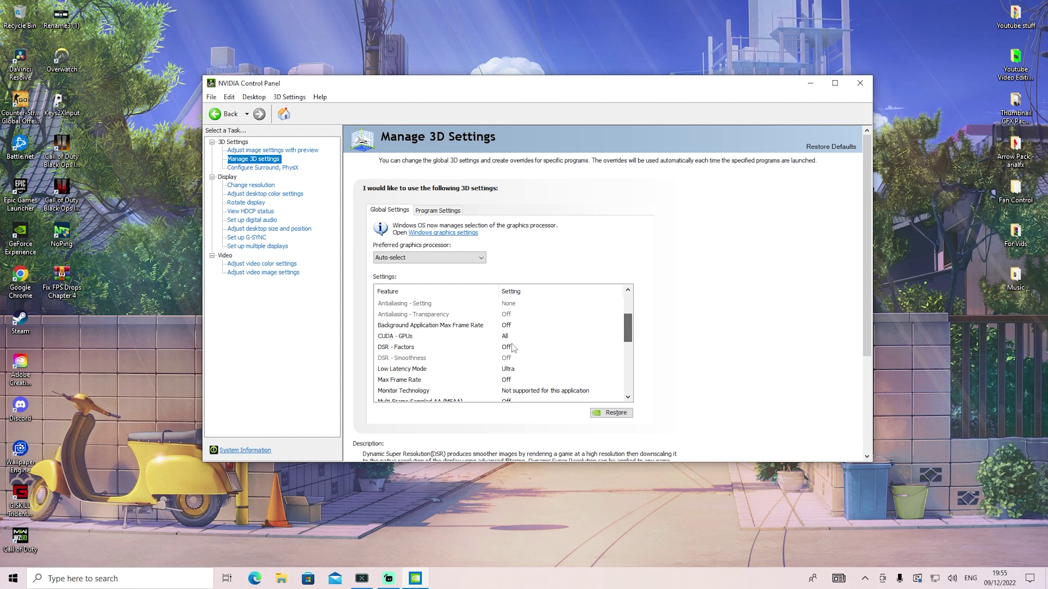
pyautogui.click(520, 370)
pyautogui.click(521, 370)
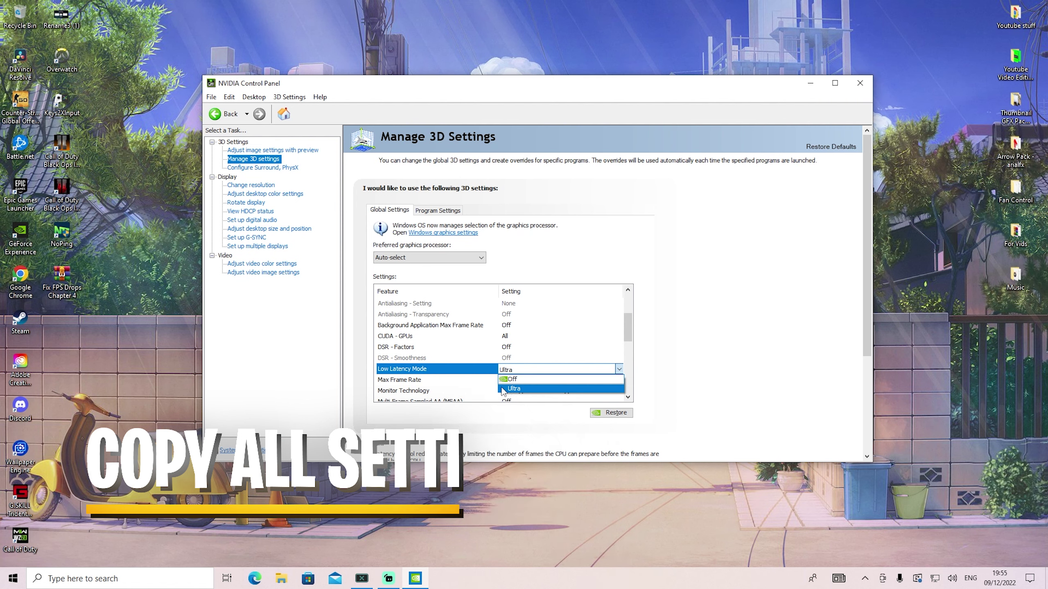
pyautogui.click(513, 389)
pyautogui.scroll(-1, 503, 391)
pyautogui.click(516, 337)
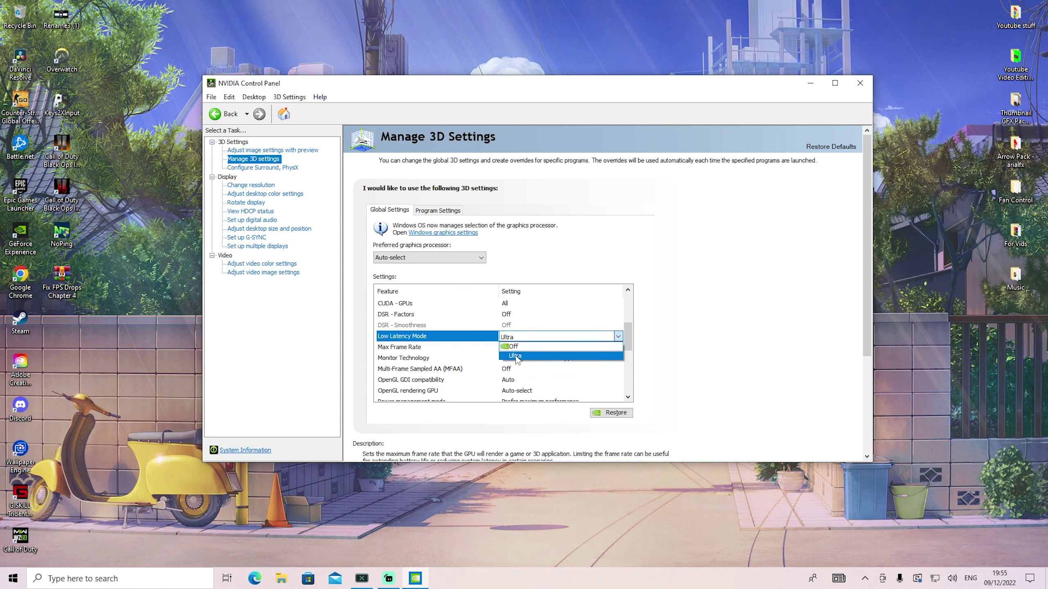
pyautogui.click(511, 357)
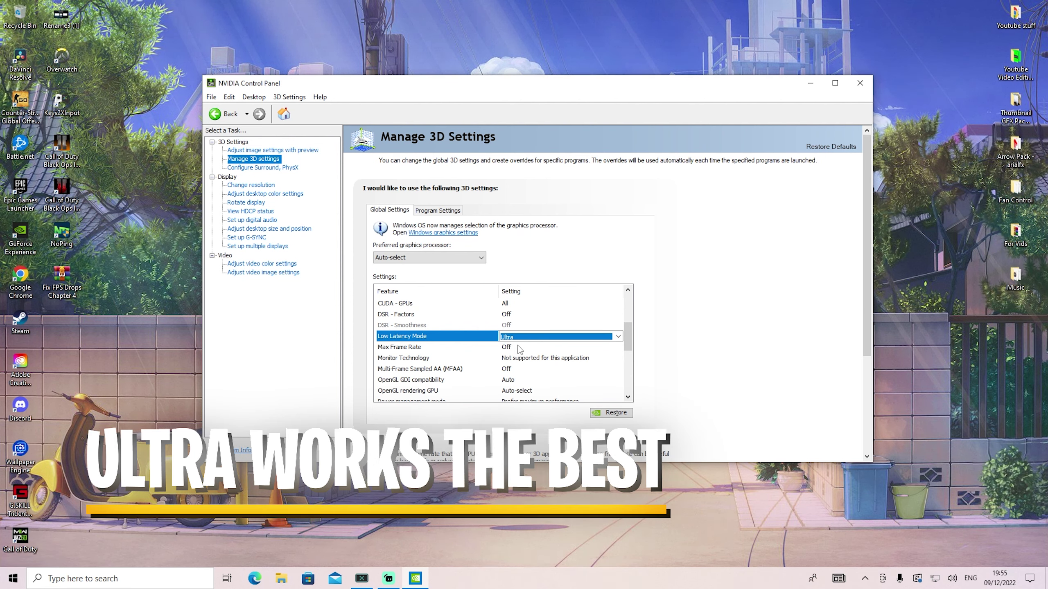
pyautogui.moveTo(628, 343); pyautogui.dragTo(618, 289)
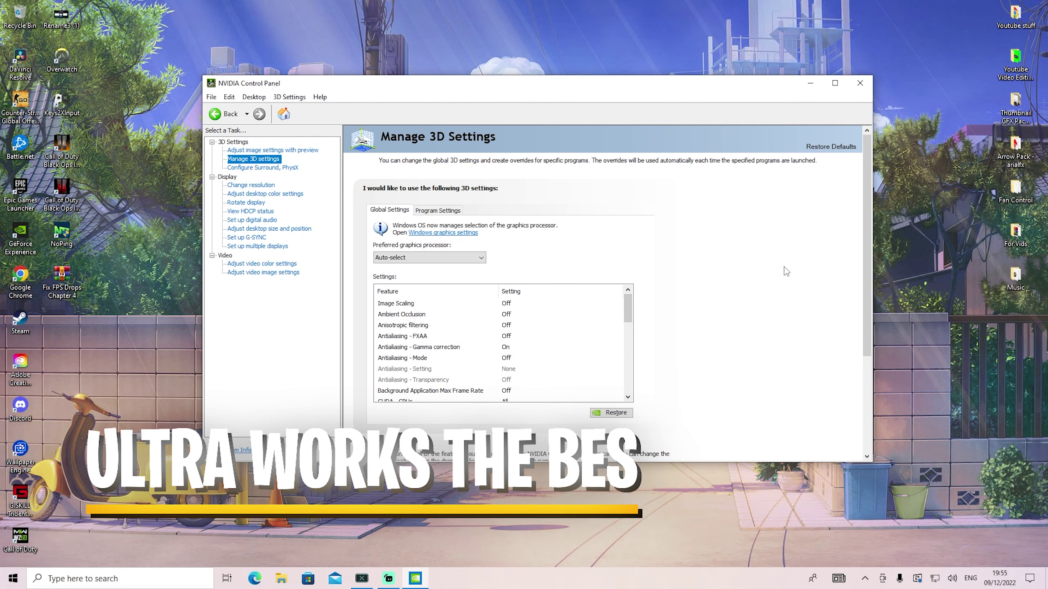
pyautogui.click(858, 88)
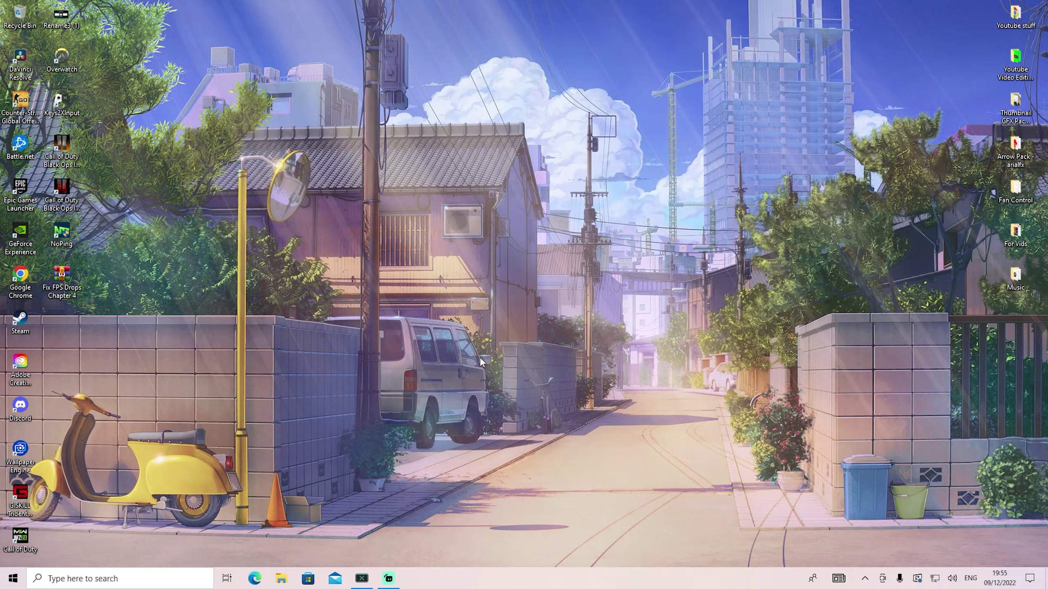